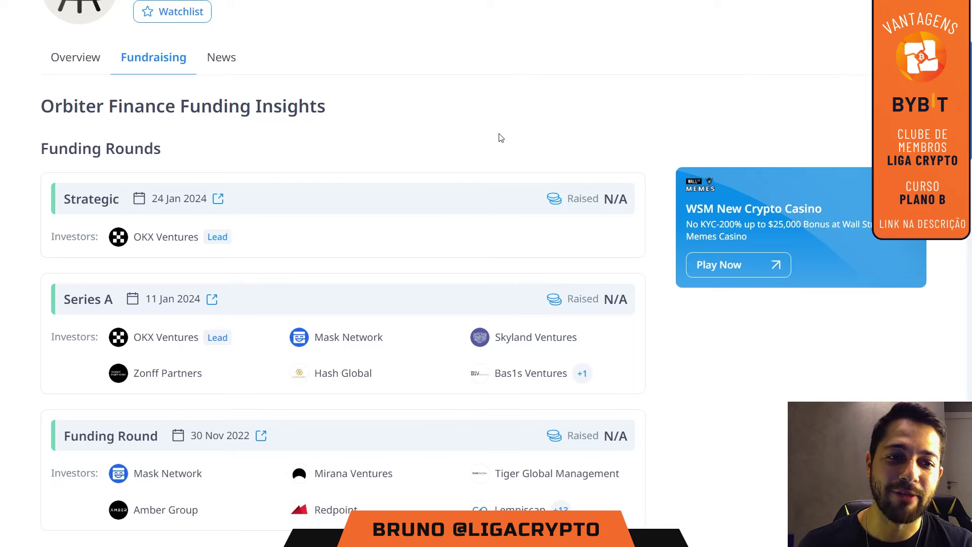
Examine Orbiter Finance's funding rounds on CryptoRank, including the dates and investors of the Strategic, Series A and November 2022 rounds.
scroll(169, 238, "down", 1)
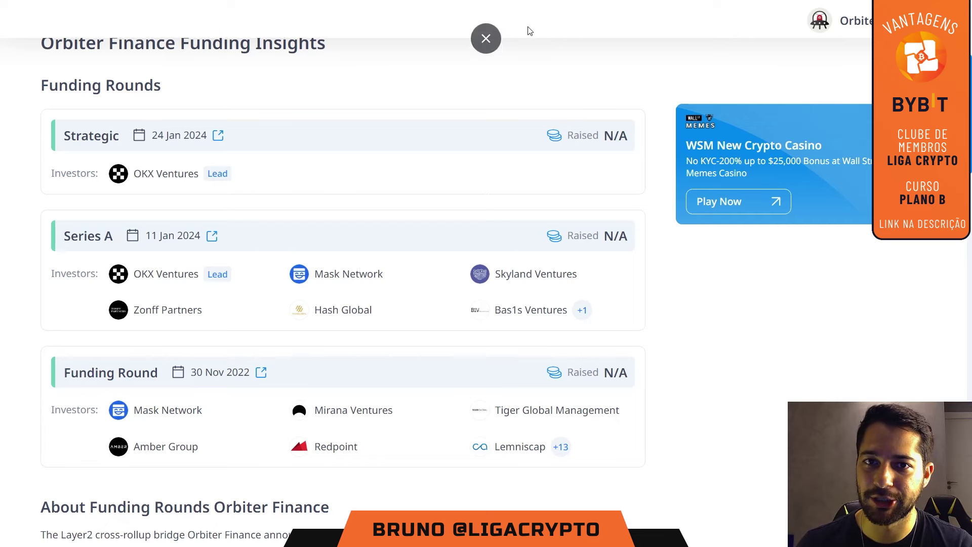
scroll(716, 360, "up", 1)
scroll(760, 395, "down", 1)
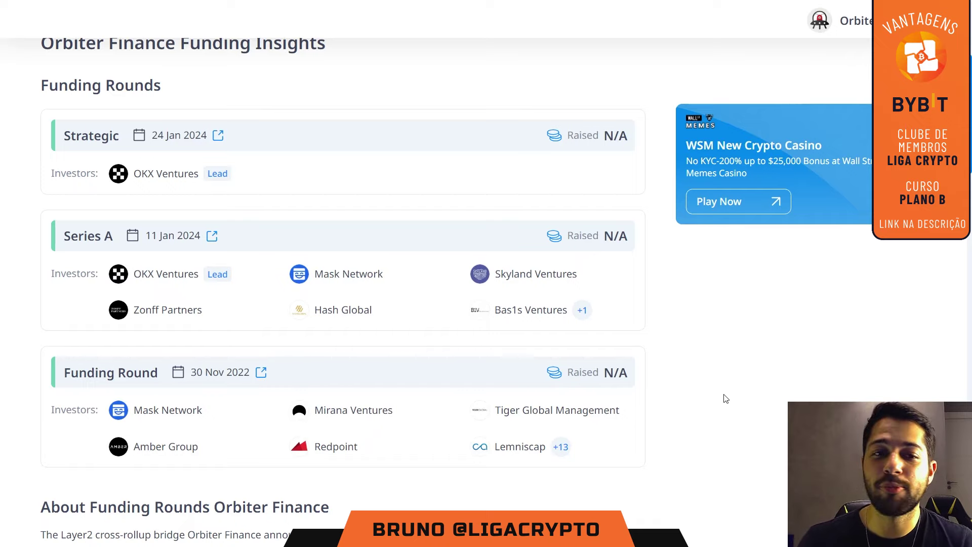
left_click_drag(191, 373, 248, 372)
left_click(271, 233)
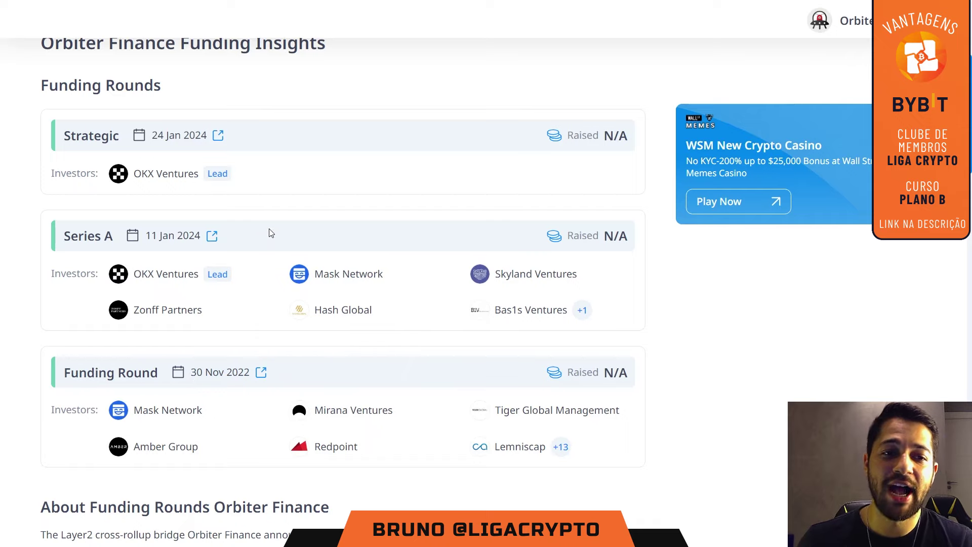
left_click_drag(67, 236, 140, 236)
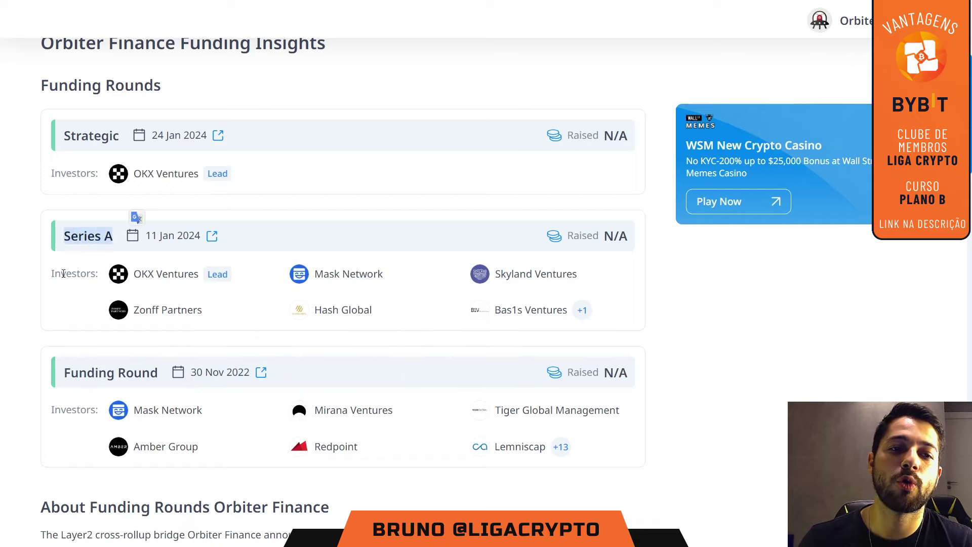
left_click(170, 234)
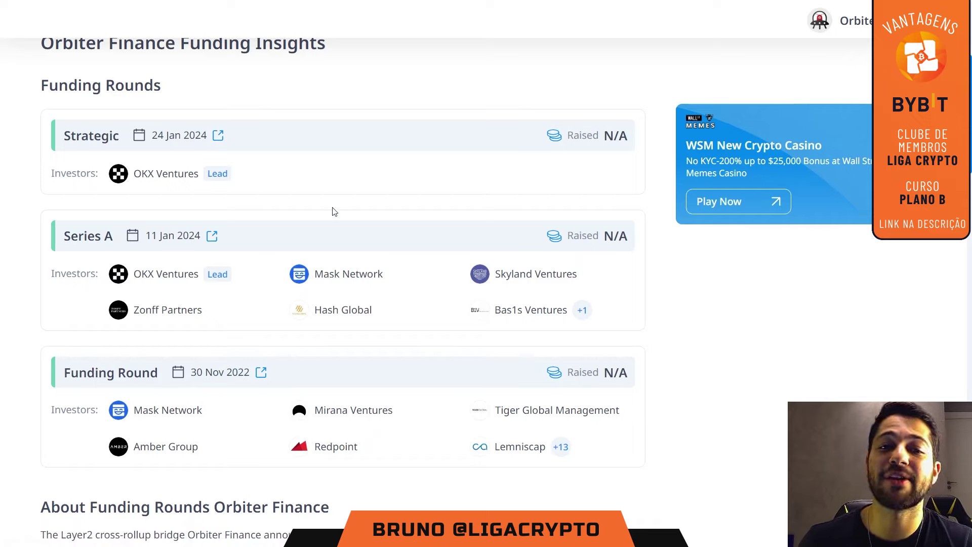
scroll(319, 284, "up", 3)
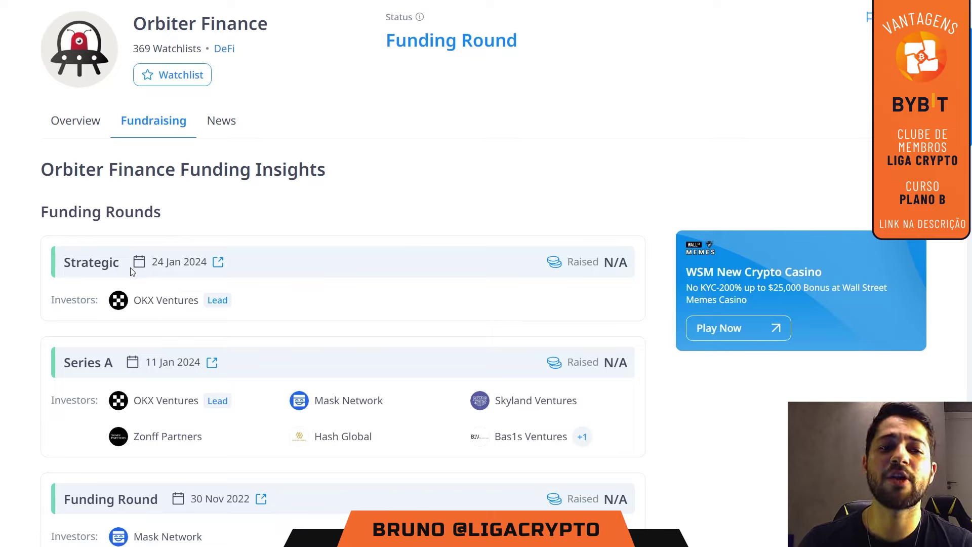
scroll(477, 252, "up", 3)
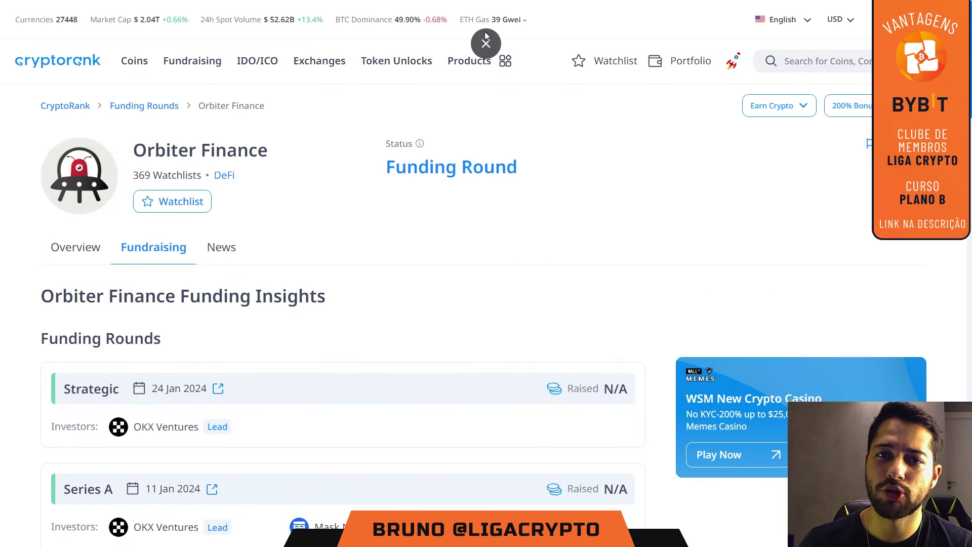
Switch to Orbiter Finance's HLNY Program post on X, translate it and highlight the O-Points and NFT reward text.
left_click(487, 38)
left_click(258, 6)
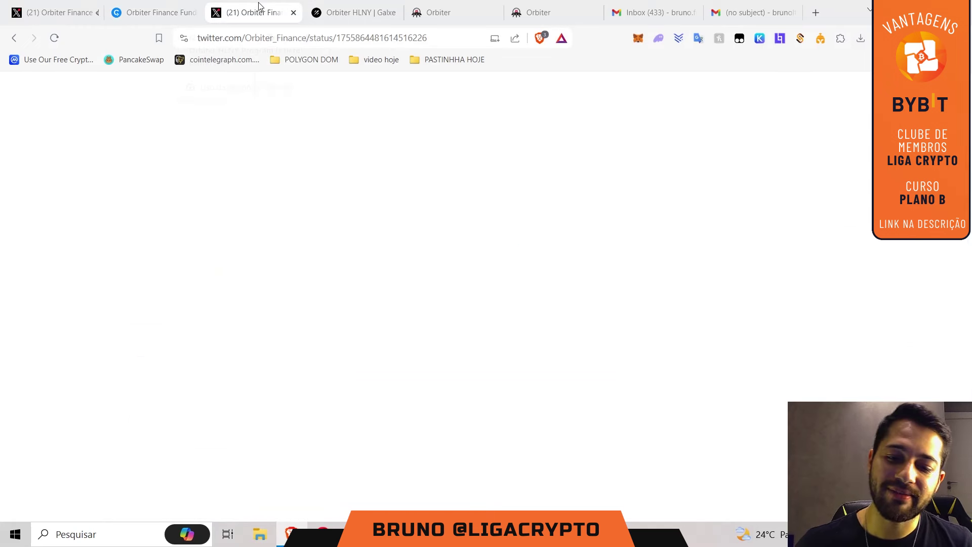
key("F11")
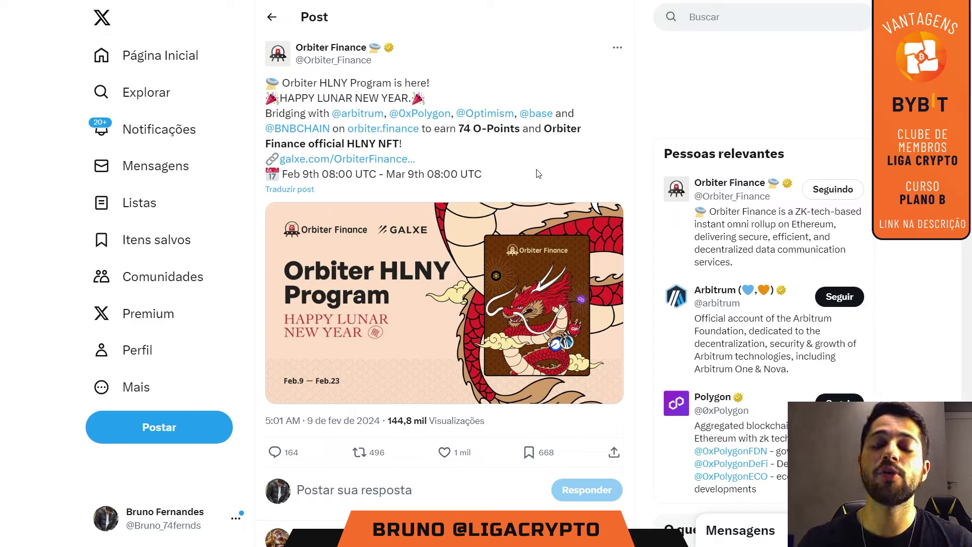
left_click(553, 191)
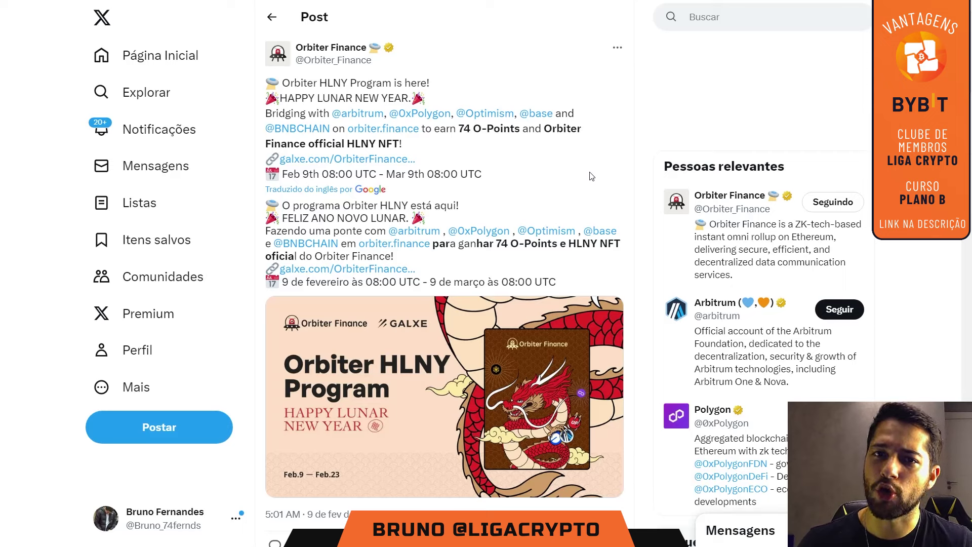
left_click_drag(455, 130, 524, 147)
left_click(619, 177)
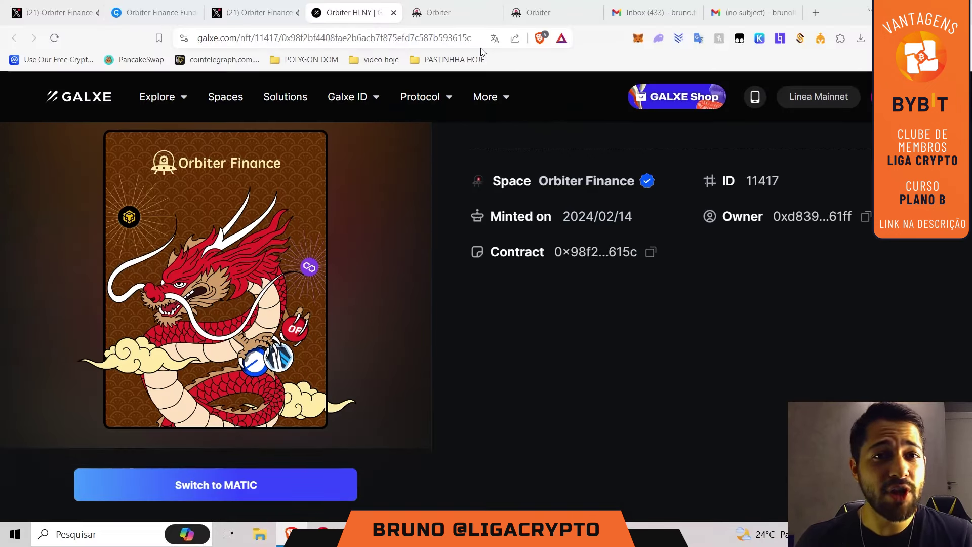
Switch to the Orbiter bridge page in full screen and open the wallet's O-Points summary.
left_click(475, 5)
key("F11")
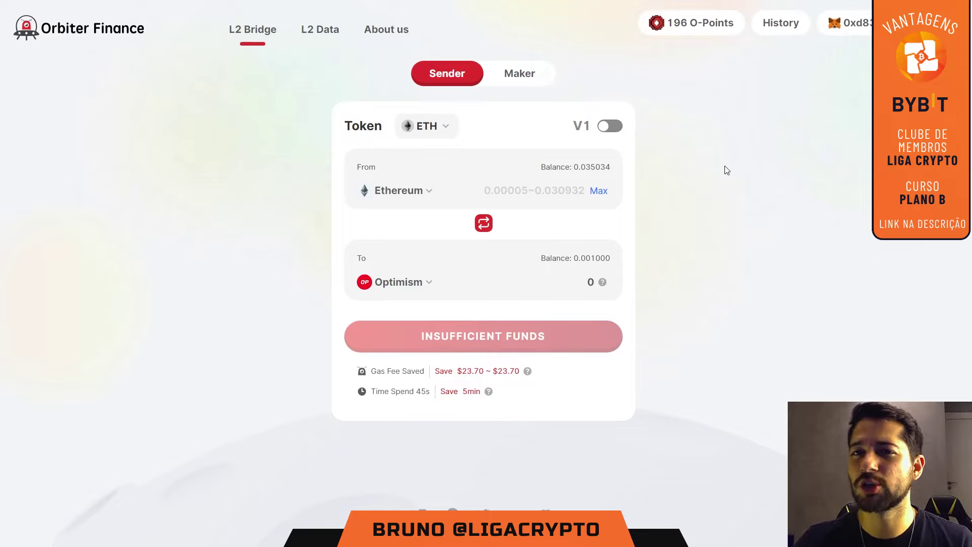
left_click(704, 28)
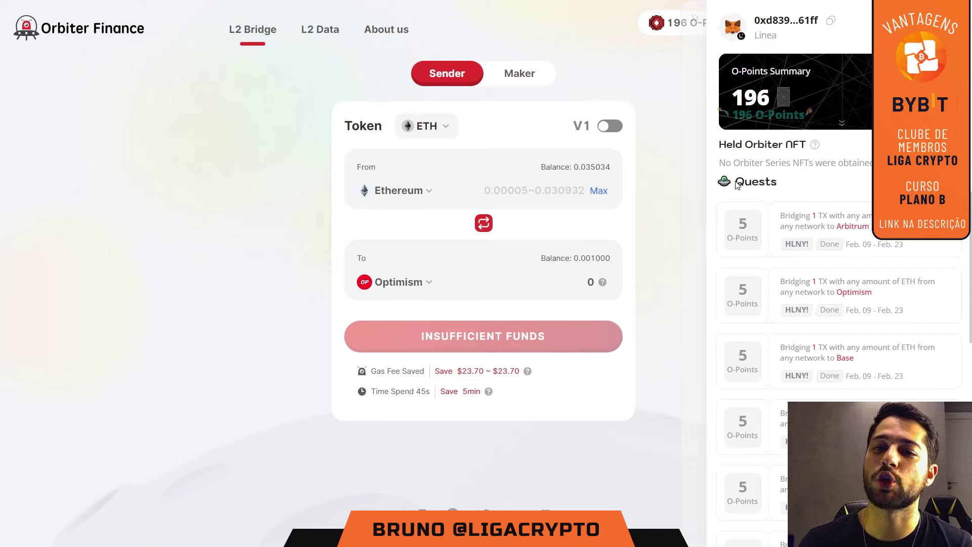
Examine the O-Points quests, covering the HLNY bridging tasks per network and the Mode airdrop tasks.
scroll(856, 282, "down", 10)
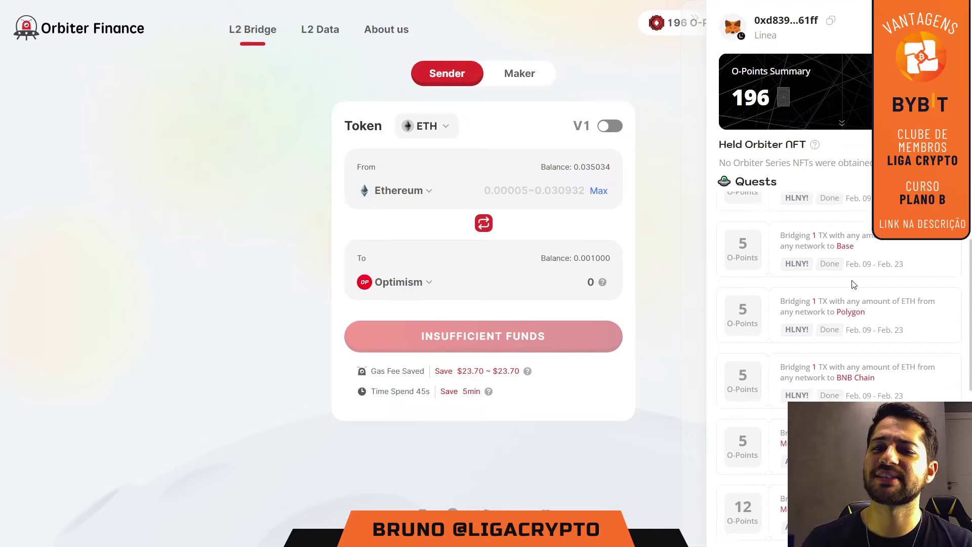
scroll(880, 372, "up", 2)
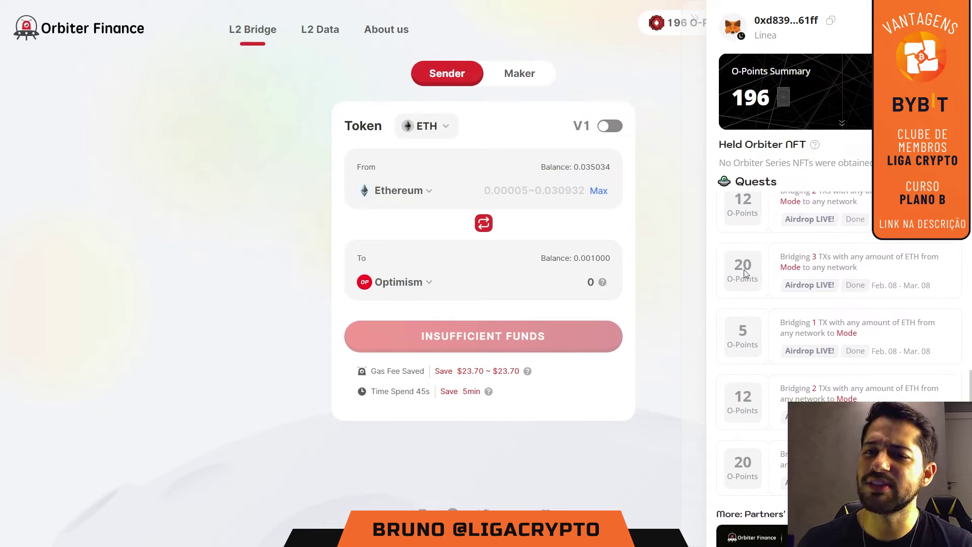
scroll(746, 304, "up", 5)
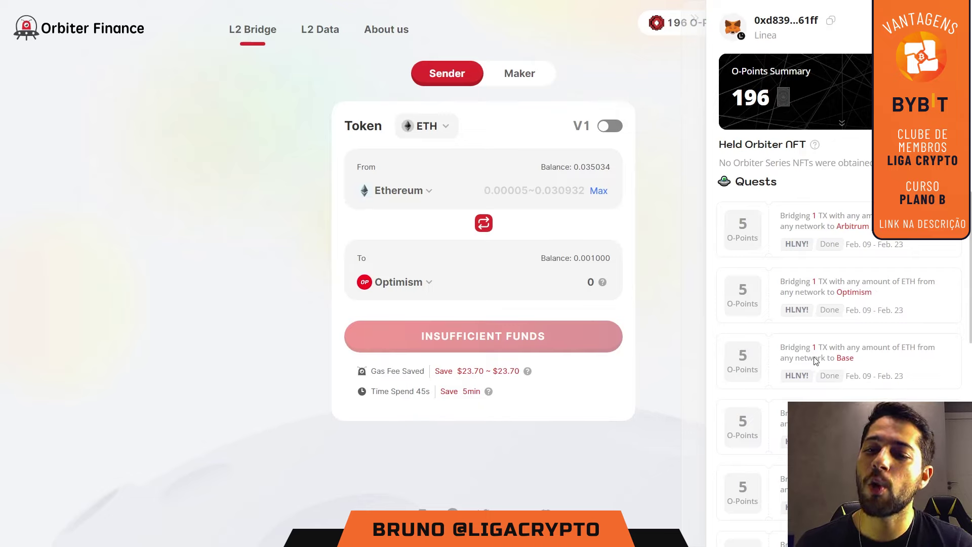
scroll(868, 362, "down", 1)
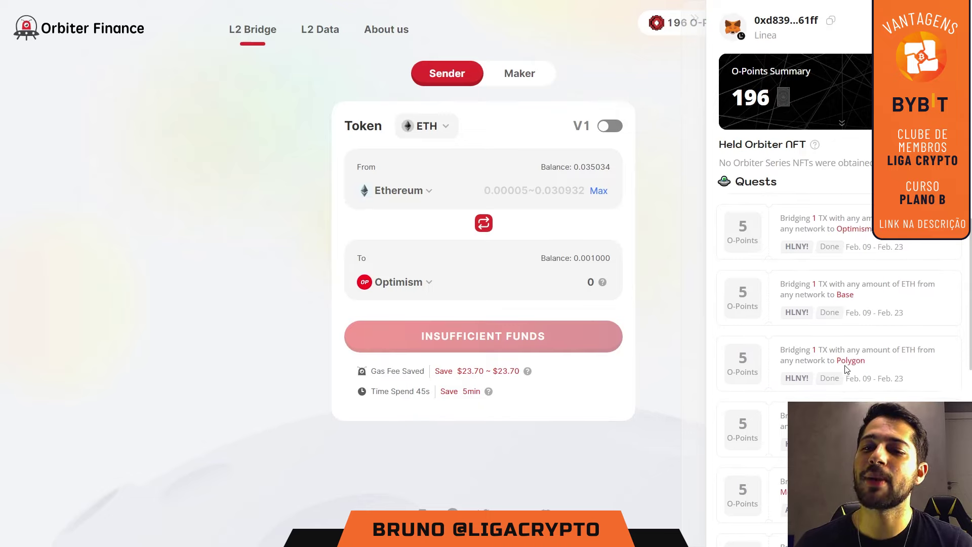
scroll(851, 365, "down", 5)
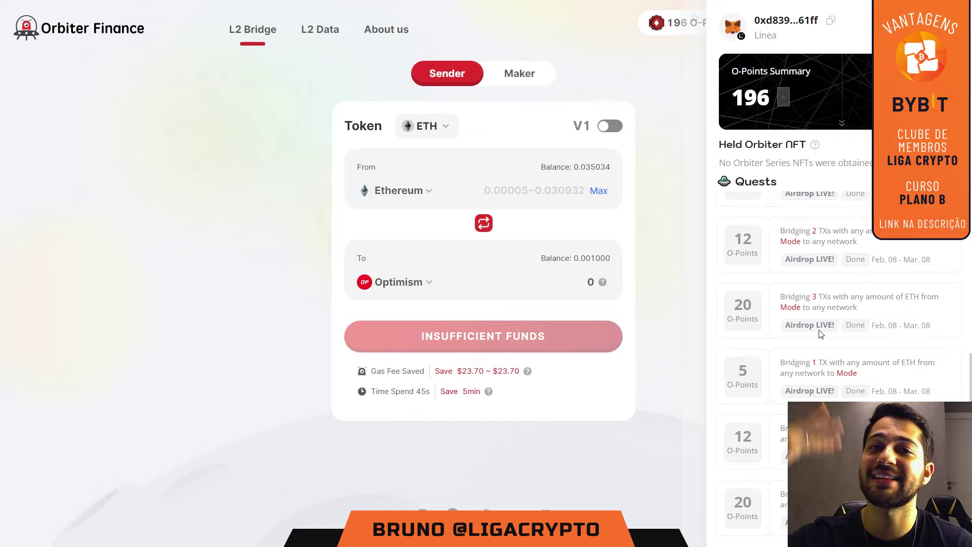
scroll(836, 324, "up", 1)
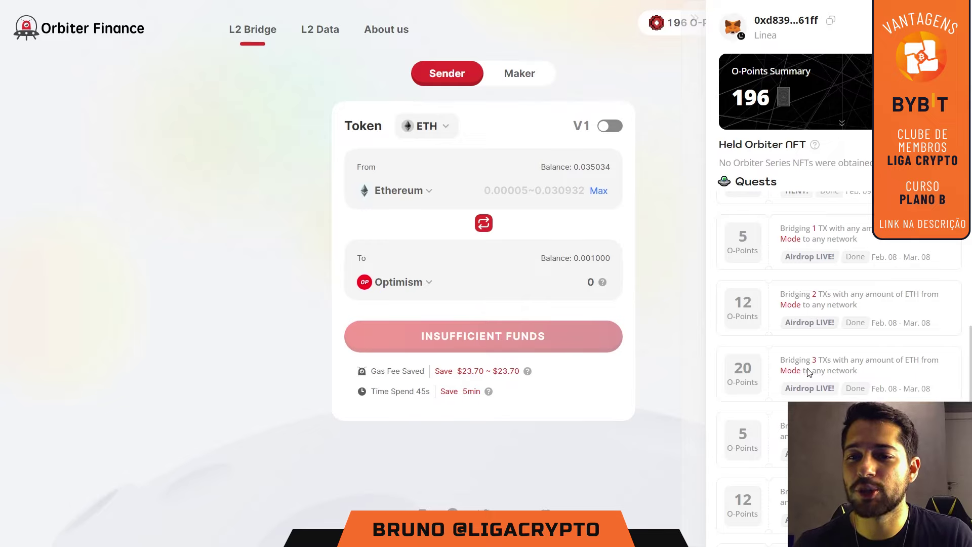
scroll(807, 374, "down", 3)
scroll(807, 373, "up", 5)
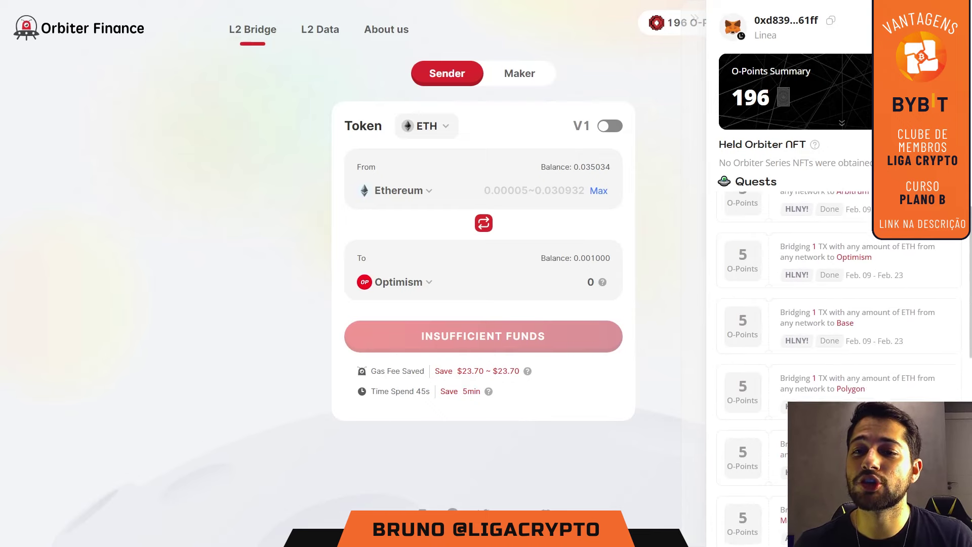
Leave full screen, switch to the Galxe page and search all campaigns for ORBITER FINANCE.
left_click(487, 44)
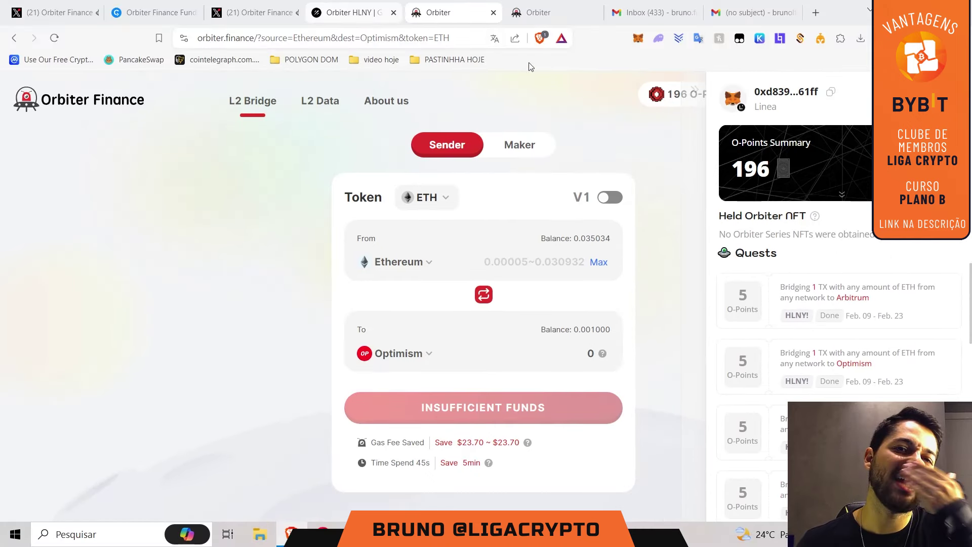
left_click(360, 4)
scroll(303, 199, "up", 2)
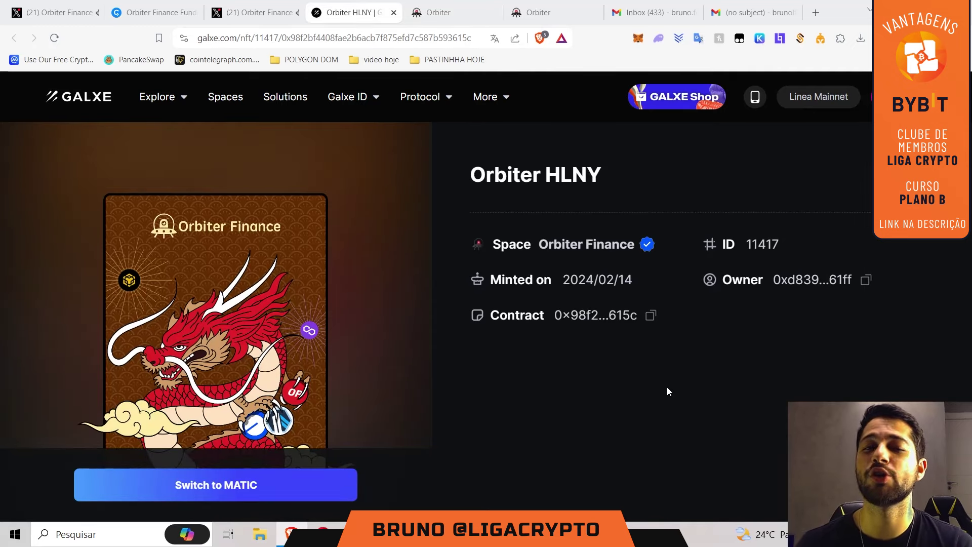
left_click(89, 101)
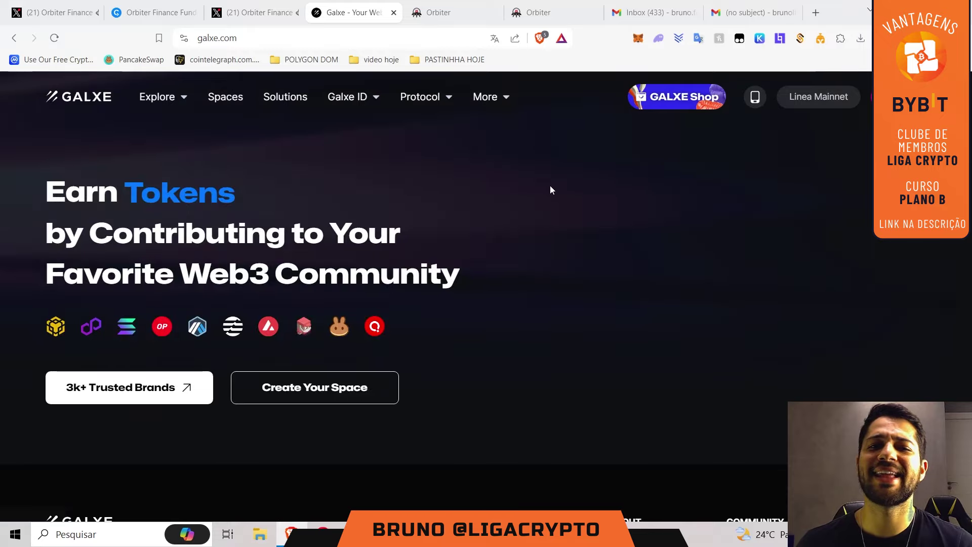
mouse_move(158, 102)
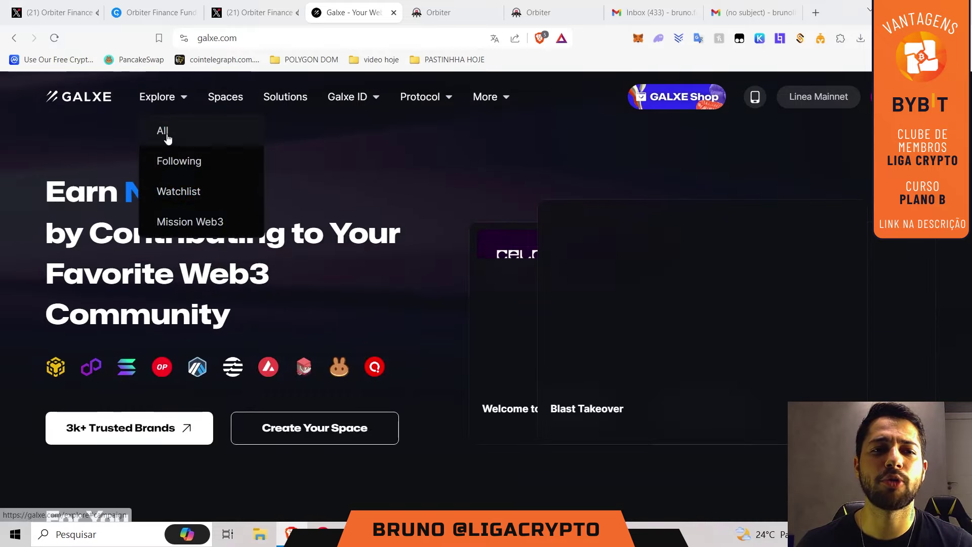
left_click(164, 135)
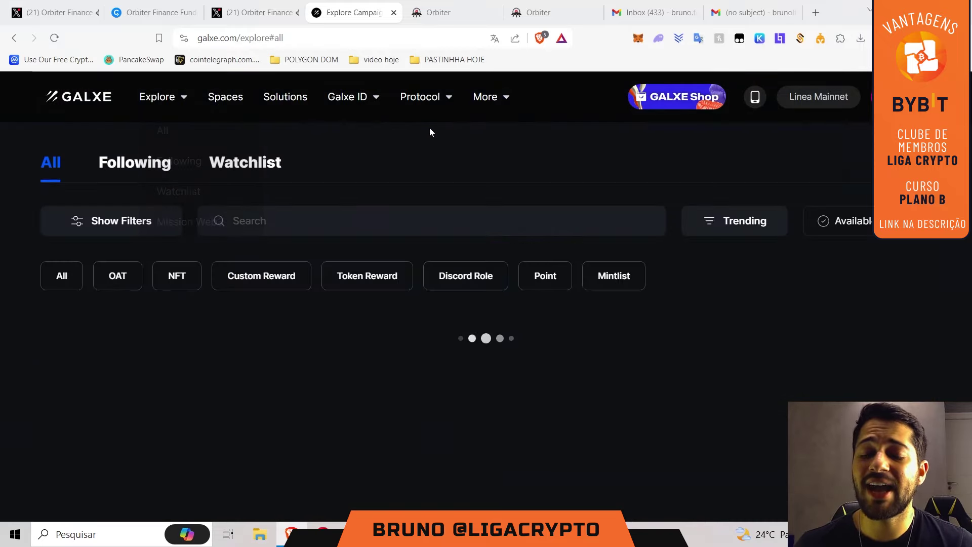
left_click(330, 217)
type("ORBITER FINANCE")
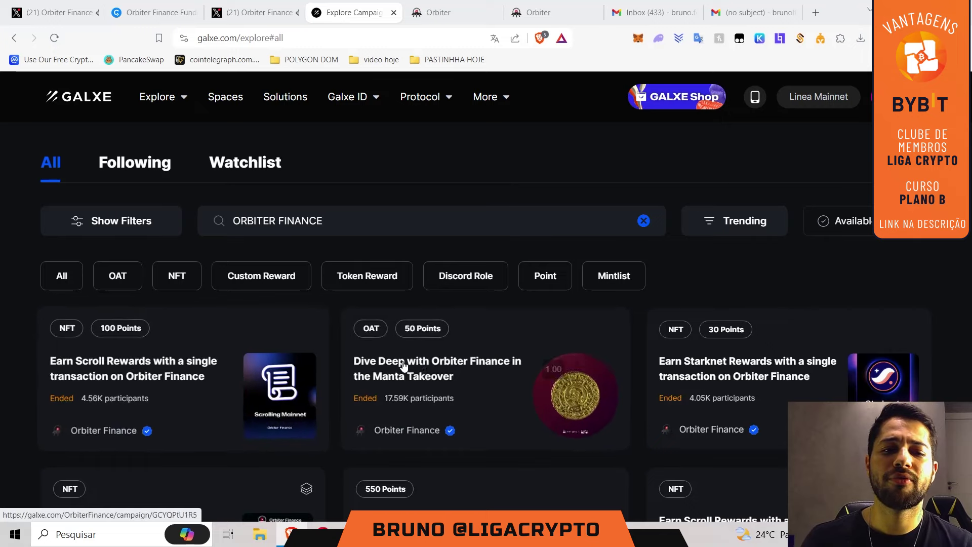
Reach the Orbiter Finance space through its Scroll rewards campaign and open the Orbiter HLNY Program campaign.
left_click(101, 431)
left_click(168, 399)
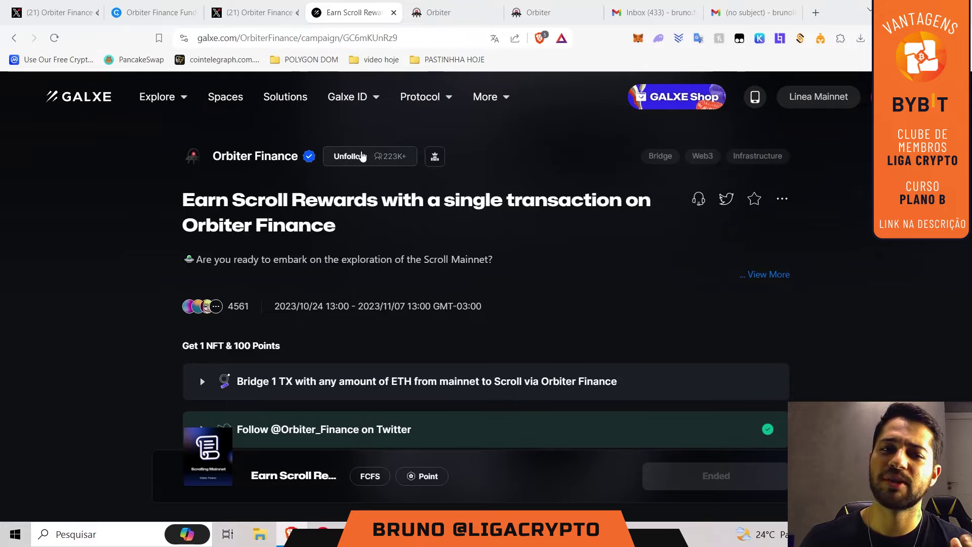
left_click(227, 159)
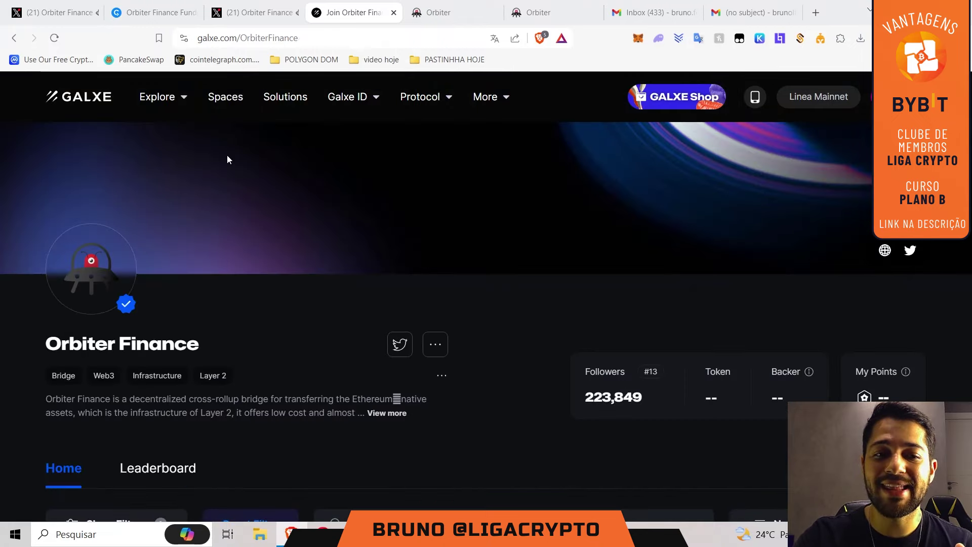
scroll(594, 280, "down", 6)
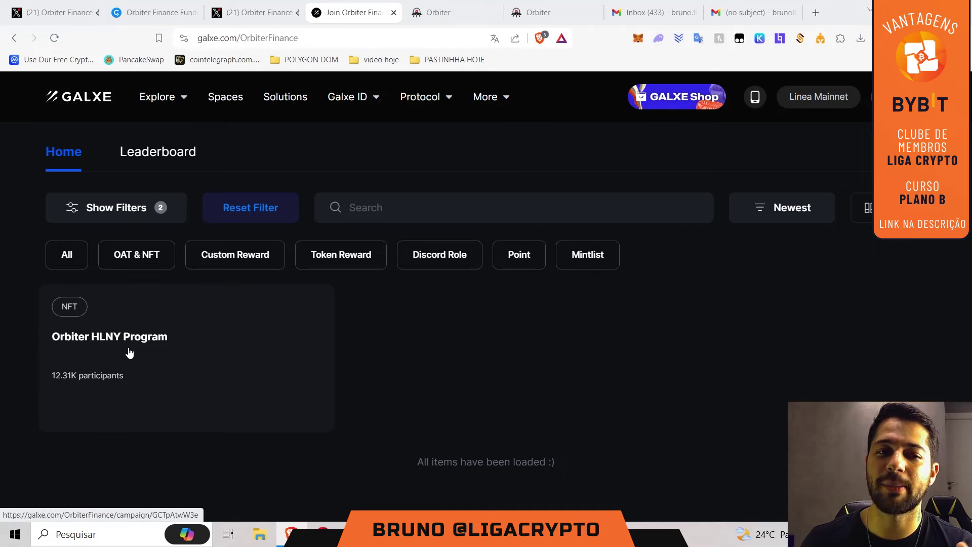
left_click(153, 353)
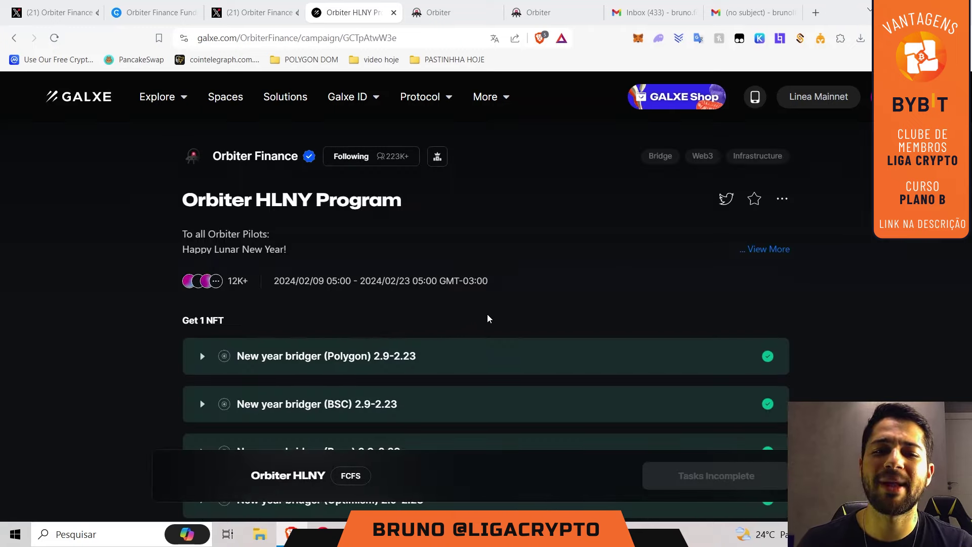
Review the Orbiter HLNY Program's dates, New year bridger tasks for each network, Twitter follow task and NFT claim section.
scroll(580, 299, "down", 3)
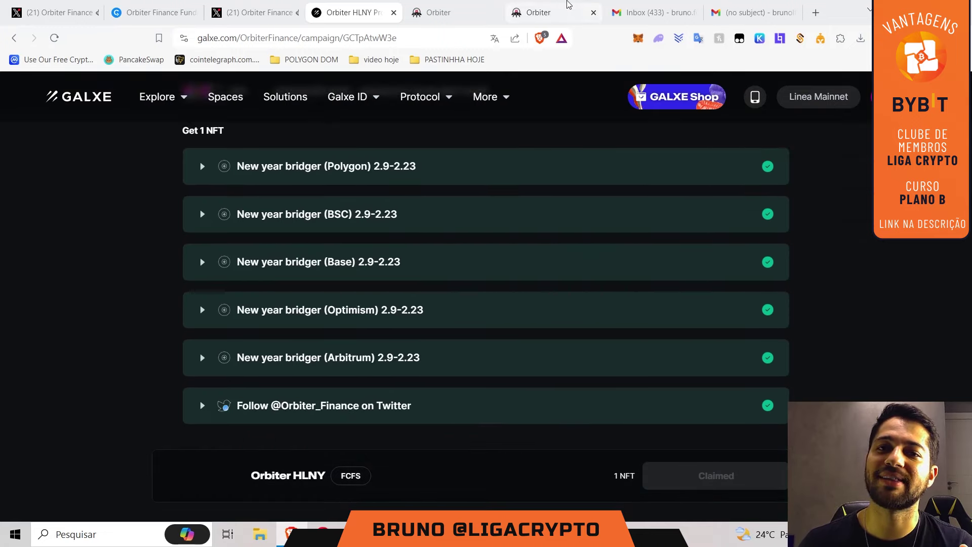
left_click(557, 13)
left_click(355, 12)
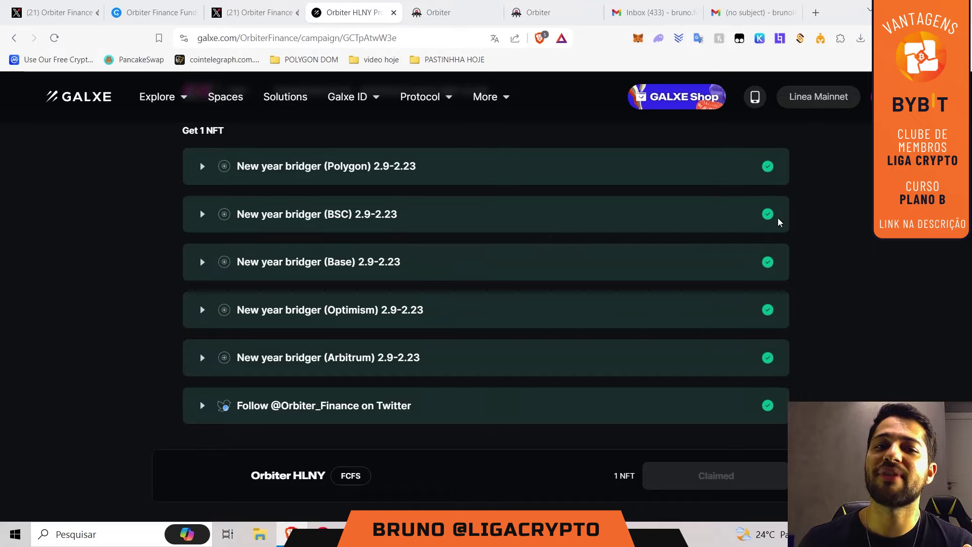
scroll(384, 201, "up", 3)
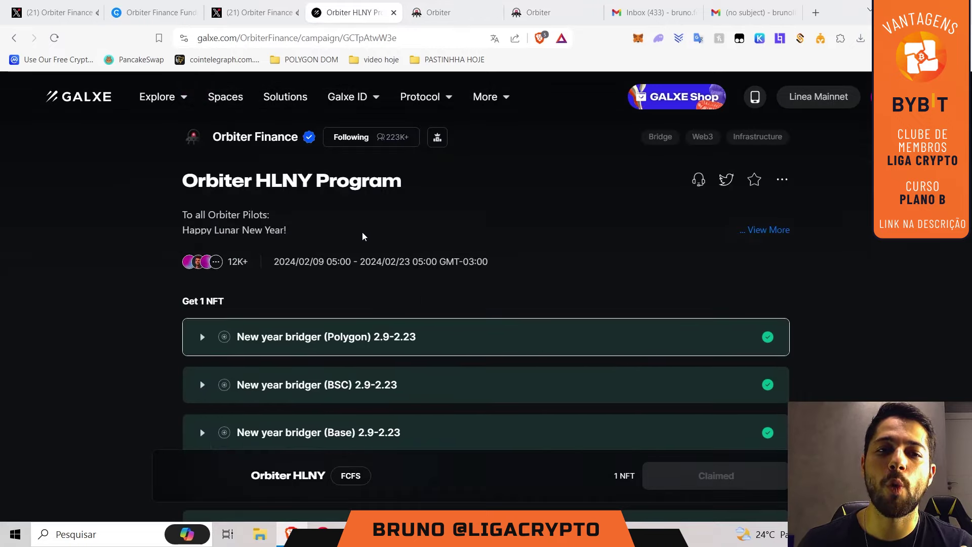
scroll(400, 303, "down", 5)
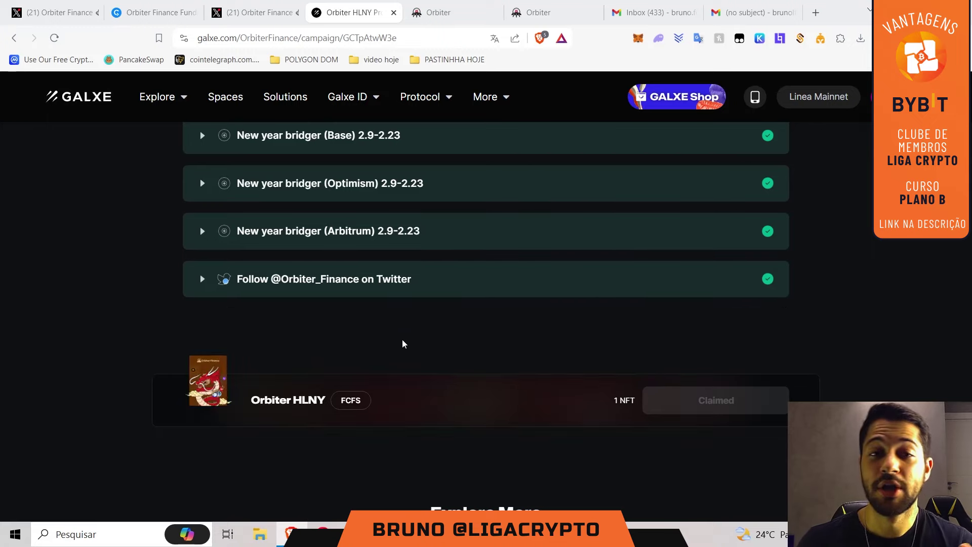
scroll(480, 397, "up", 1)
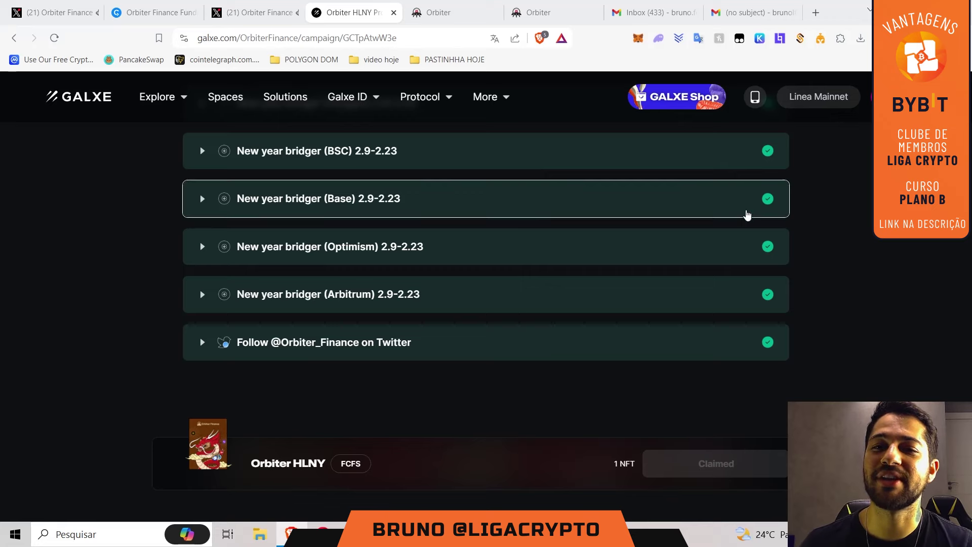
Open the account's Galxe profile, view the Orbiter HLNY NFT in its NFT collection and check the account menu.
left_click(871, 99)
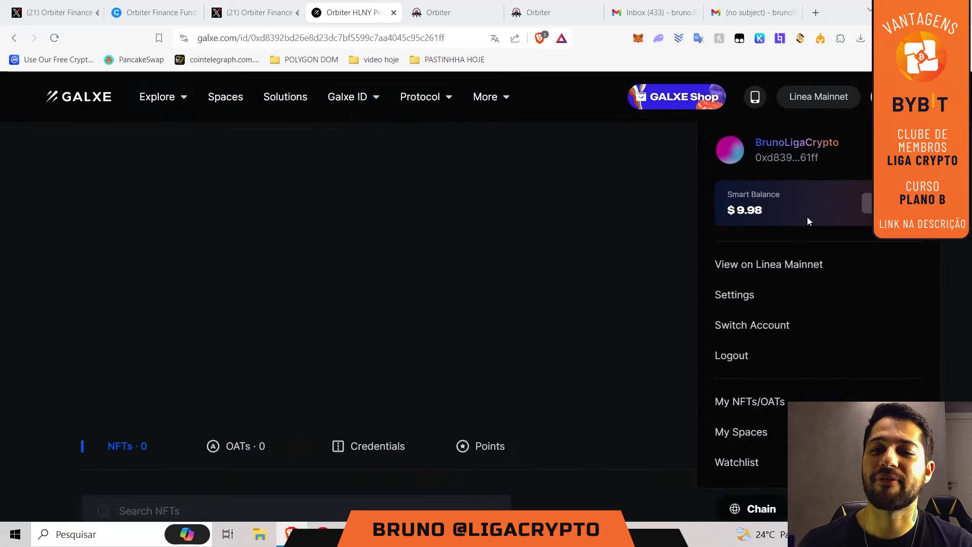
scroll(539, 296, "down", 7)
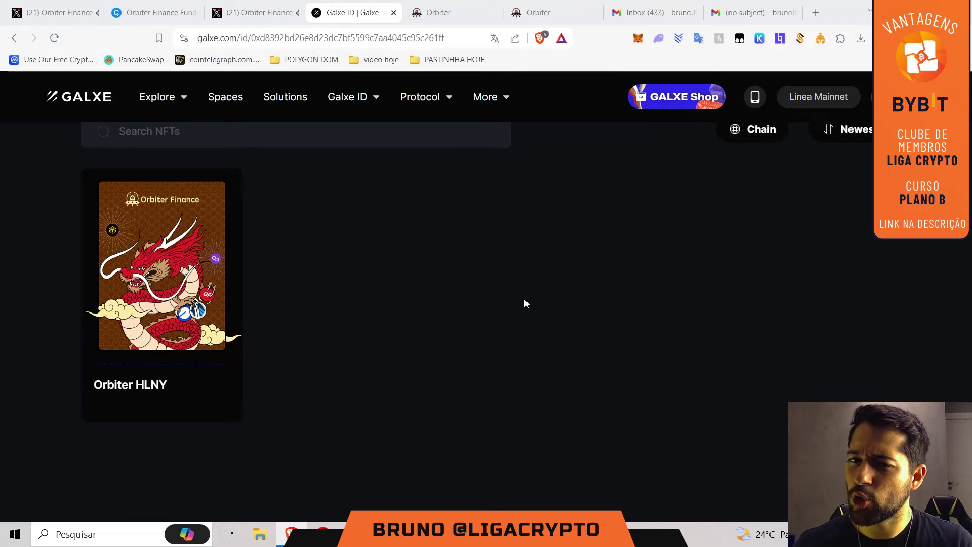
left_click(878, 96)
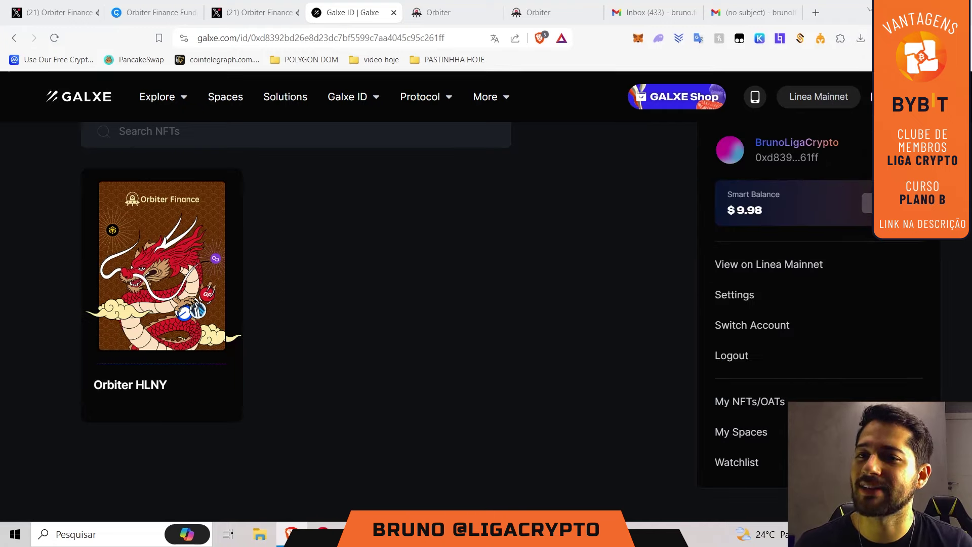
left_click(381, 335)
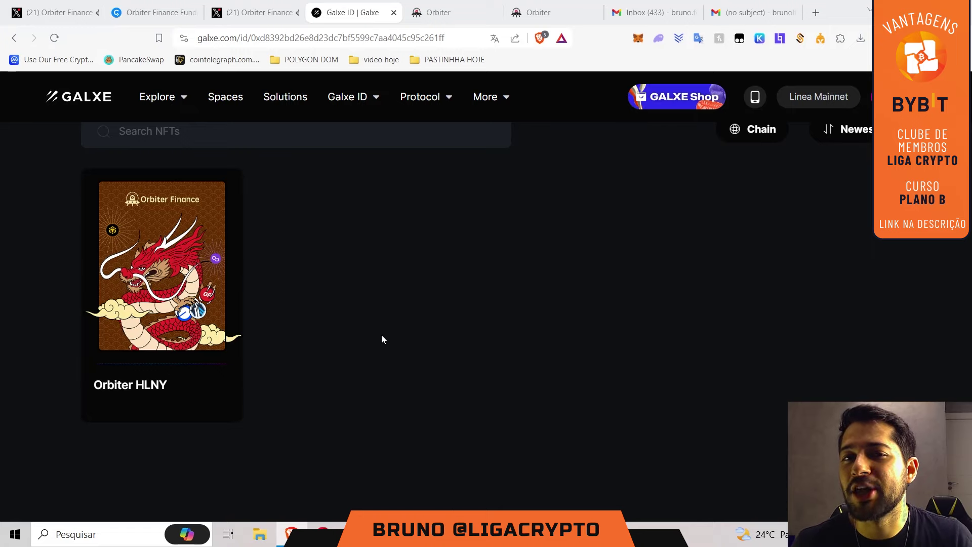
Check the O-Points on the Orbiter Finance bridge page and return to the Galxe NFT collection in full screen.
left_click(537, 12)
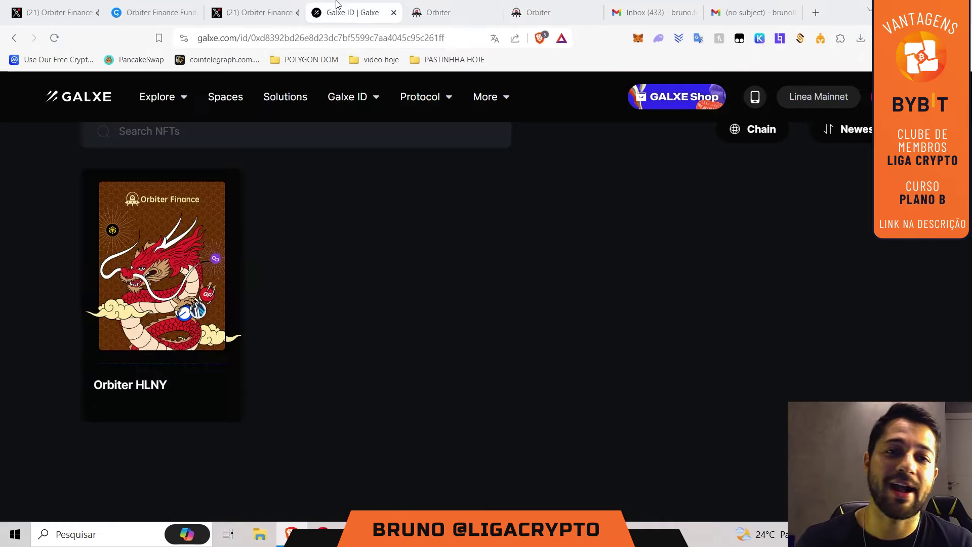
left_click(354, 12)
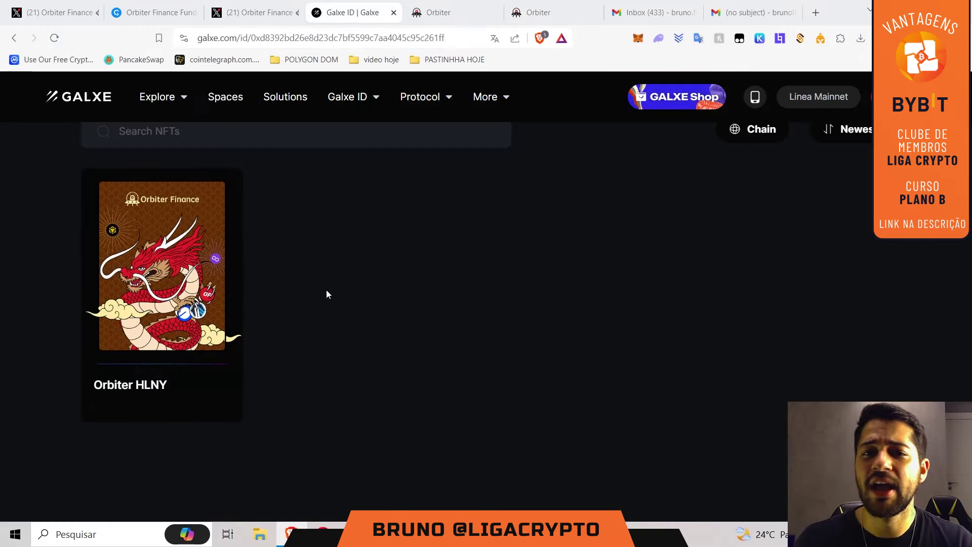
left_click(557, 10)
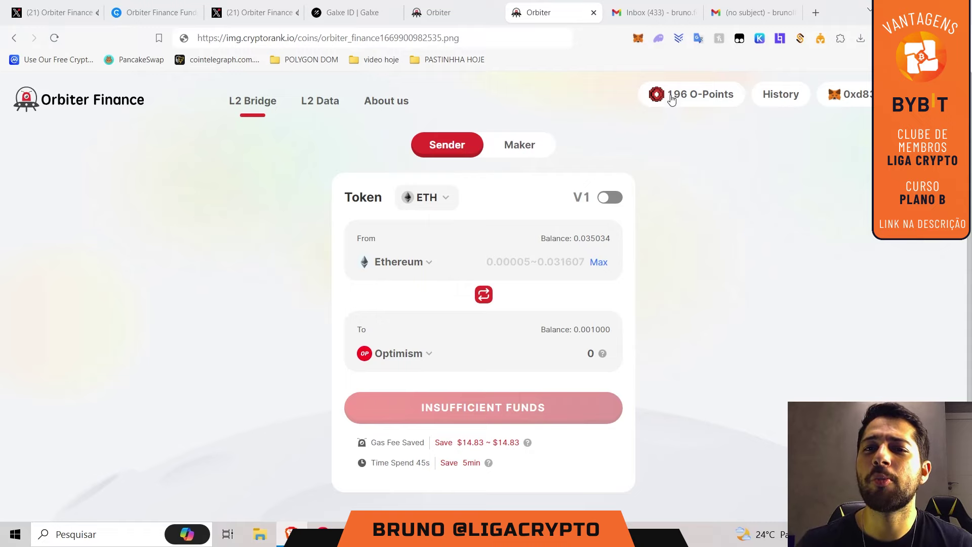
left_click(350, 12)
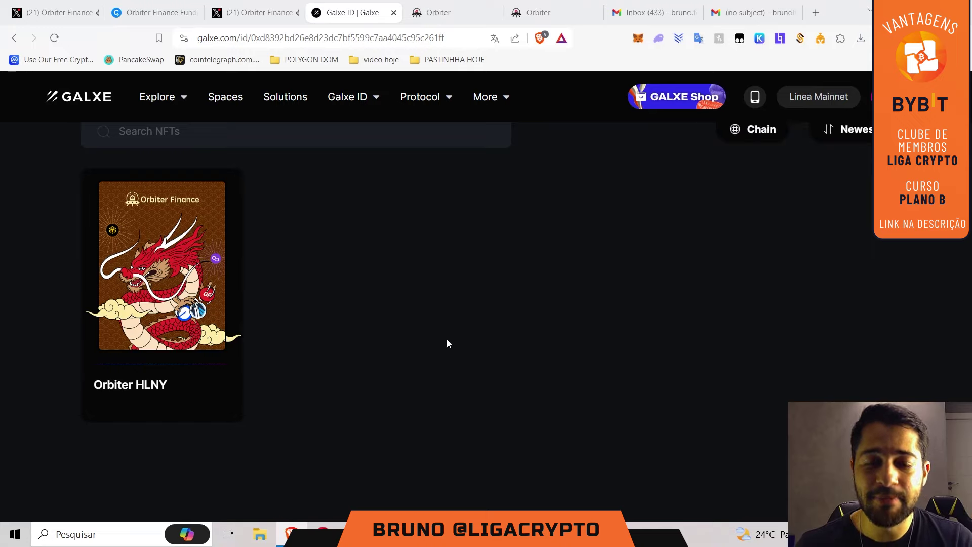
key("F11")
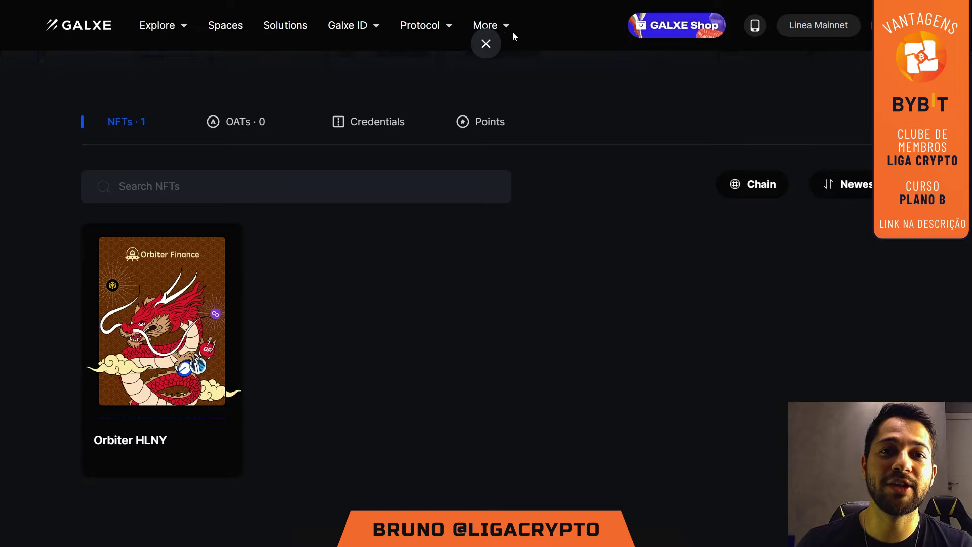
Leave full screen, switch to the Liga Crypto YouTube channel and show its home page in full screen.
left_click(485, 41)
left_click(752, 11)
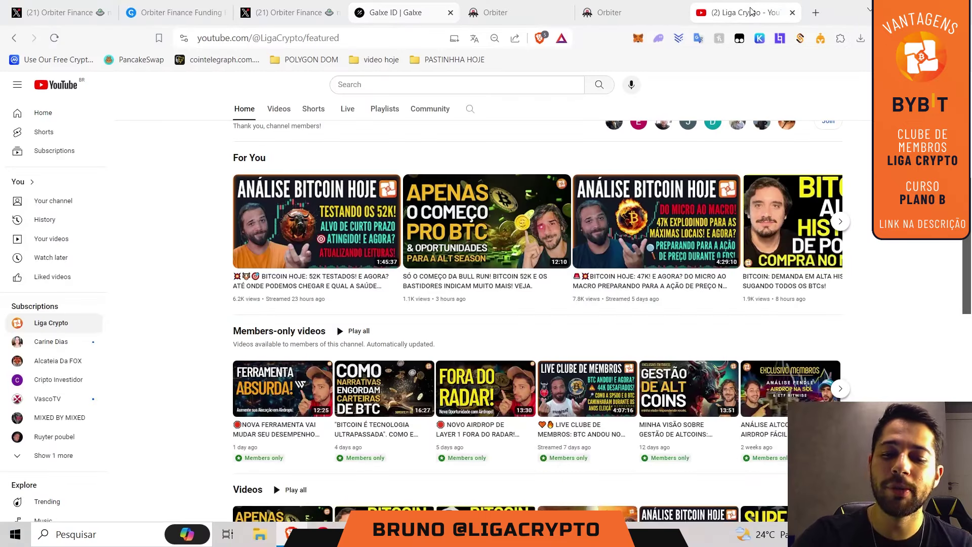
key("F11")
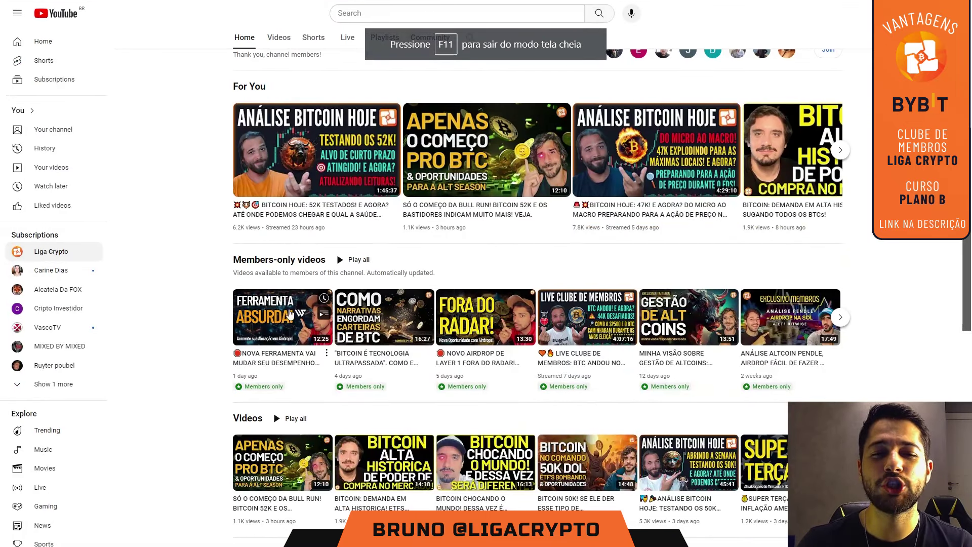